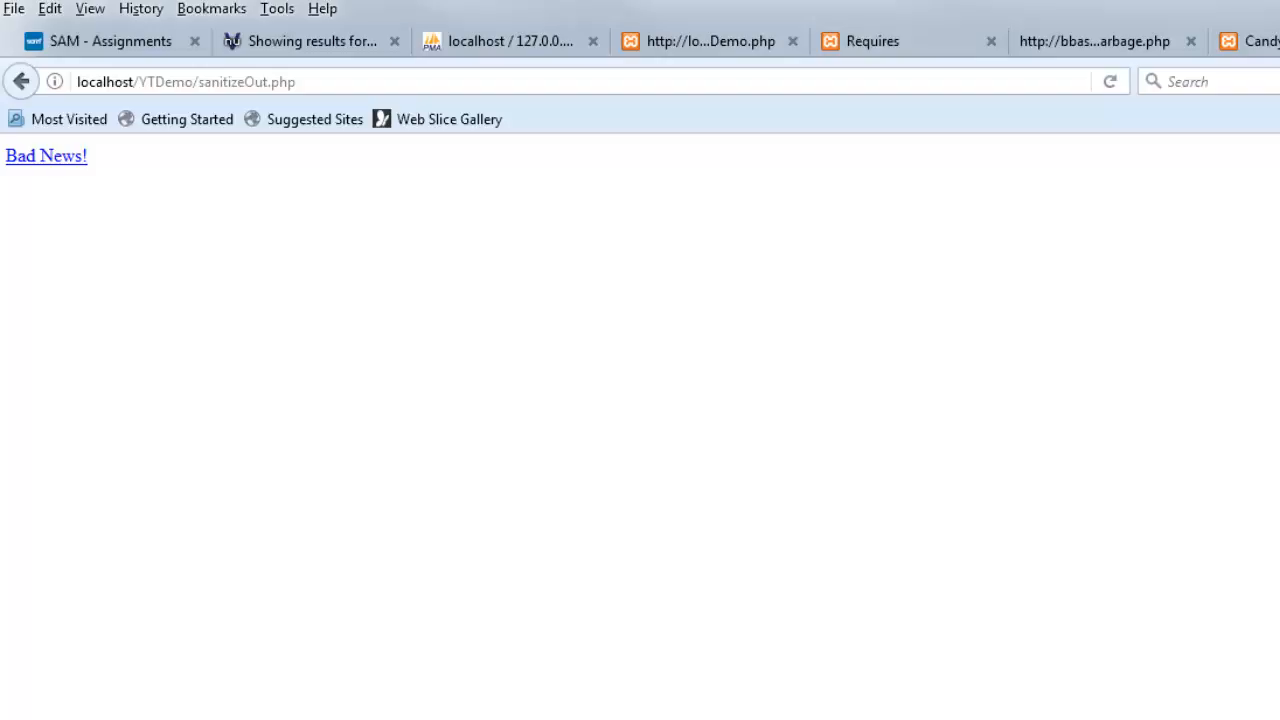
# Step: Review the raw Bad News! anchor string assigned to $input and its rendered page in Firefox
pyautogui.hotkey('alt', 'Tab')
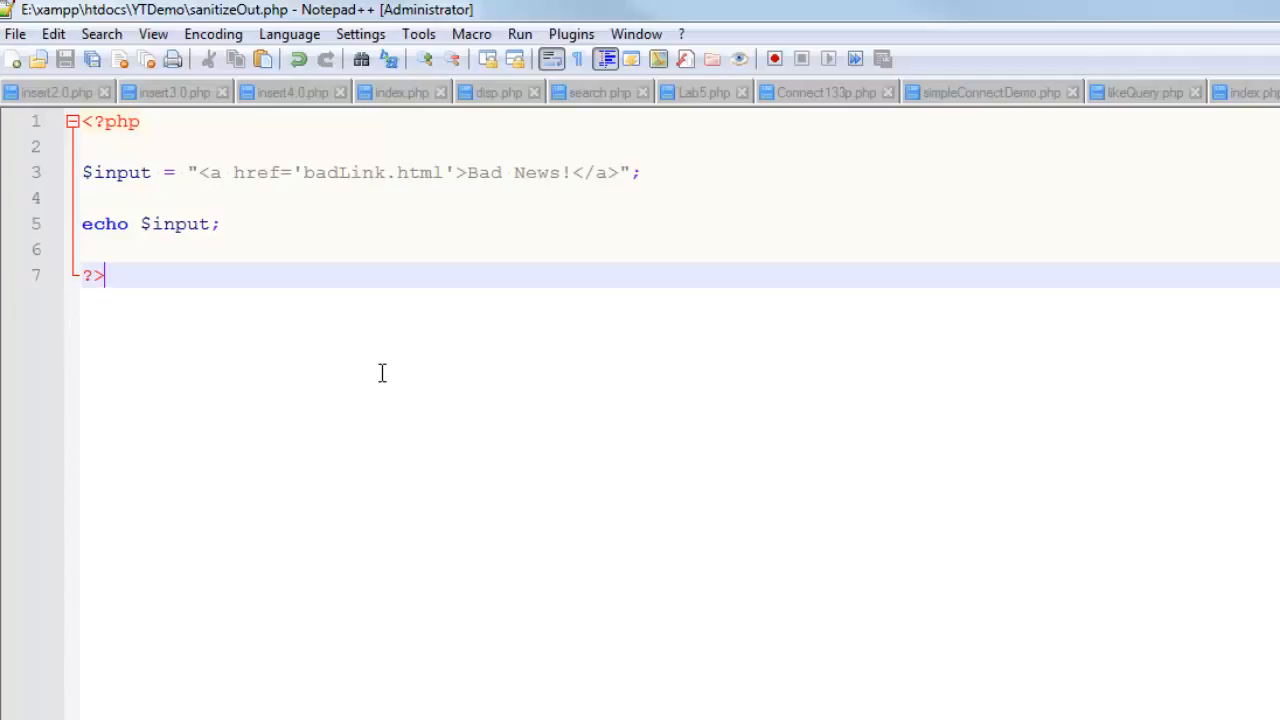
pyautogui.click(449, 259)
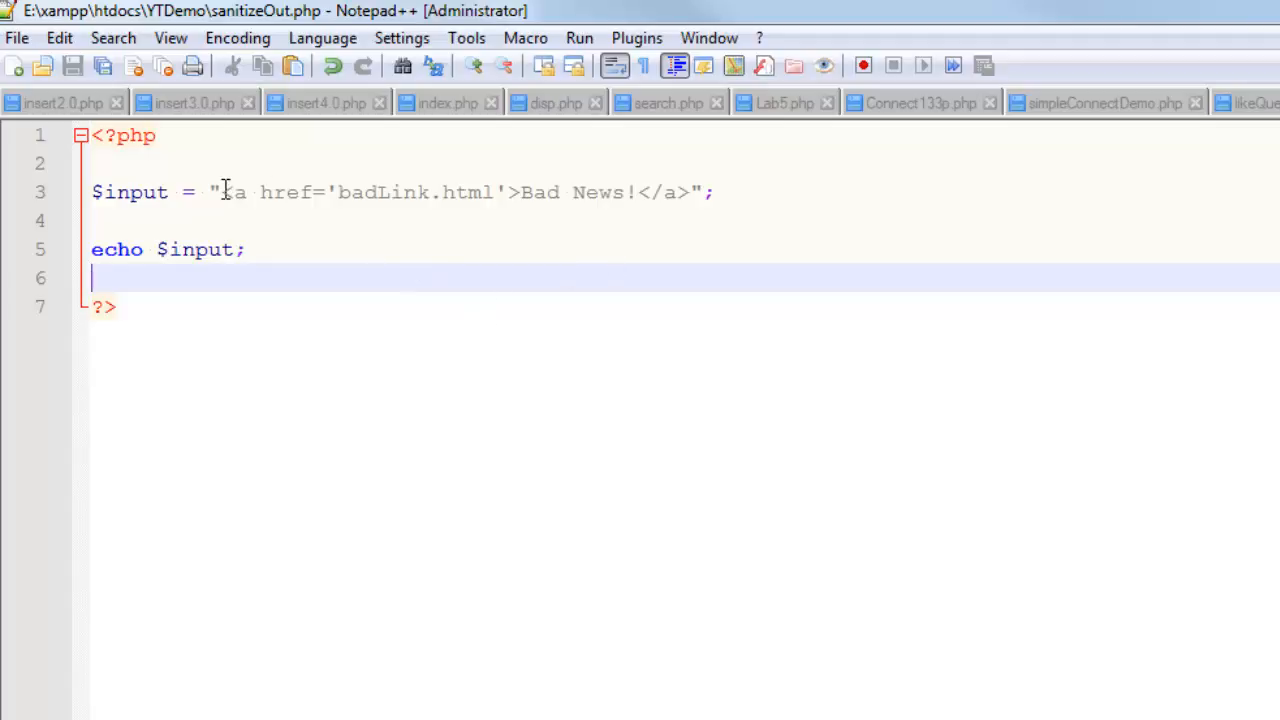
pyautogui.moveTo(222, 190); pyautogui.dragTo(704, 200)
pyautogui.click(620, 286)
pyautogui.hotkey('alt', 'Tab')
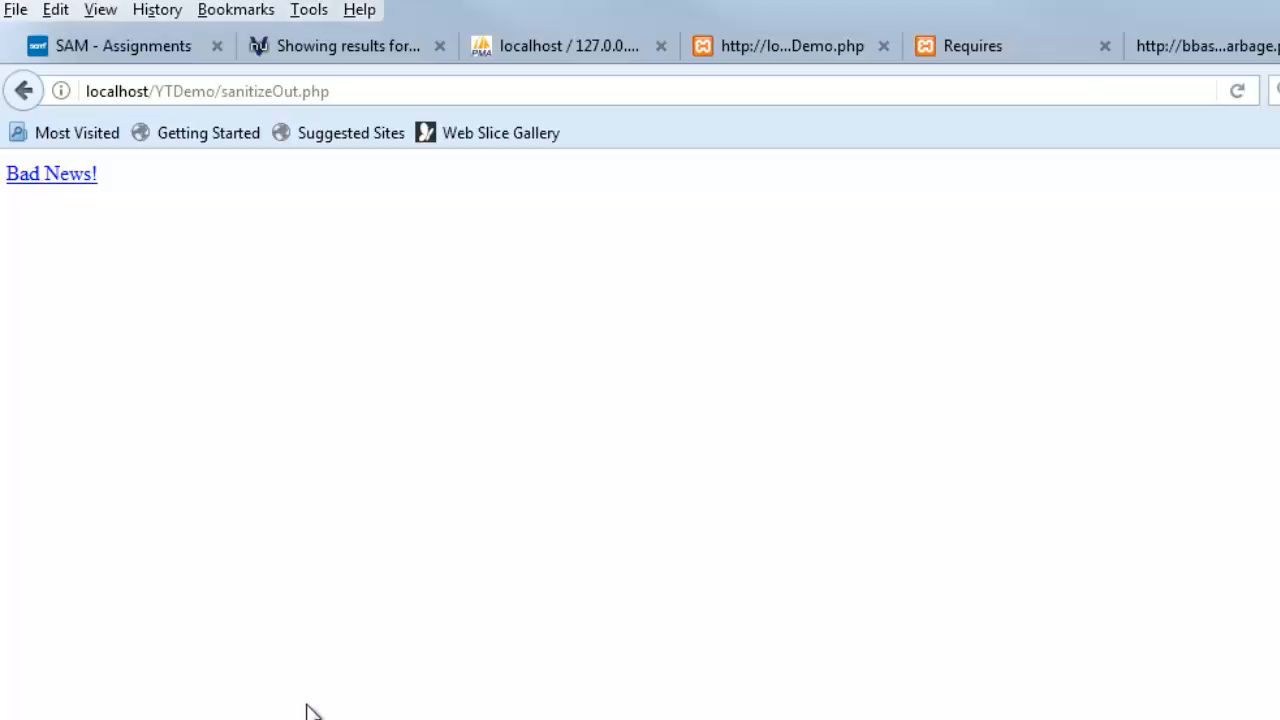
pyautogui.hotkey('alt', 'Tab')
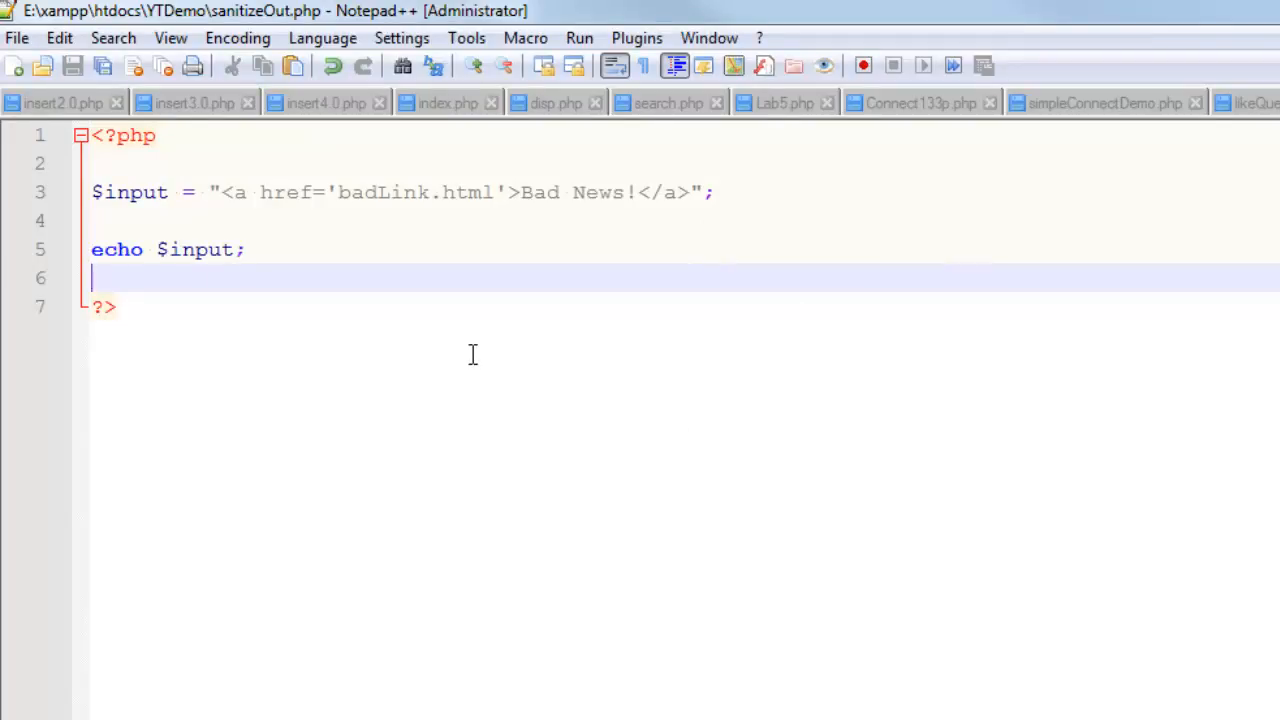
# Step: Wrap the line-3 anchor string in htmlentities( ... ) and save sanitizeOut.php with Ctrl+S
pyautogui.click(427, 333)
pyautogui.click(211, 193)
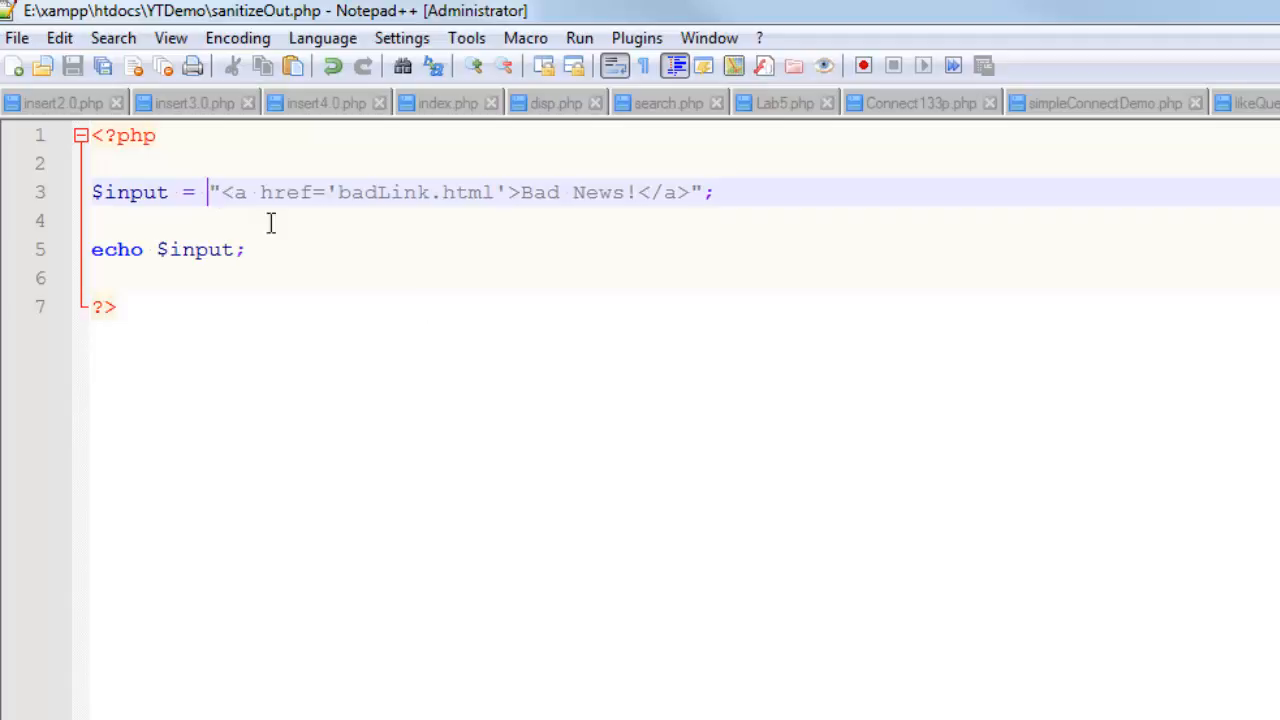
pyautogui.write('ht')
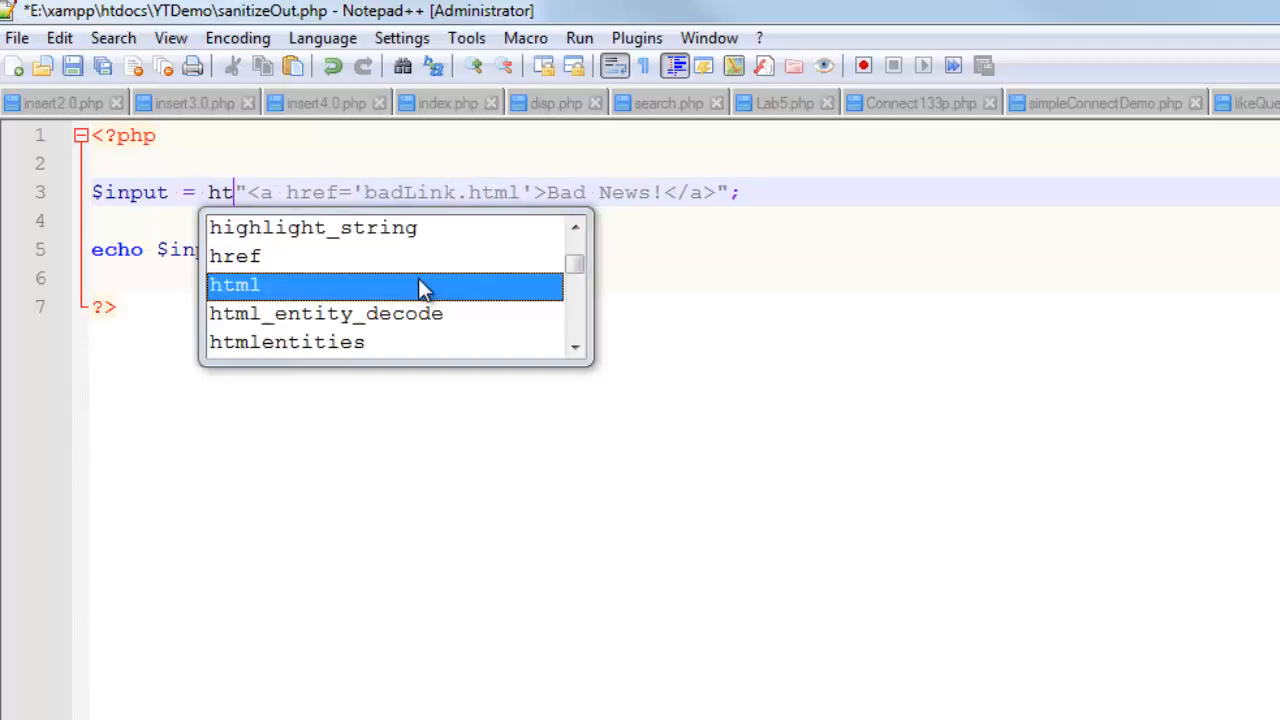
pyautogui.write('mlentitie')
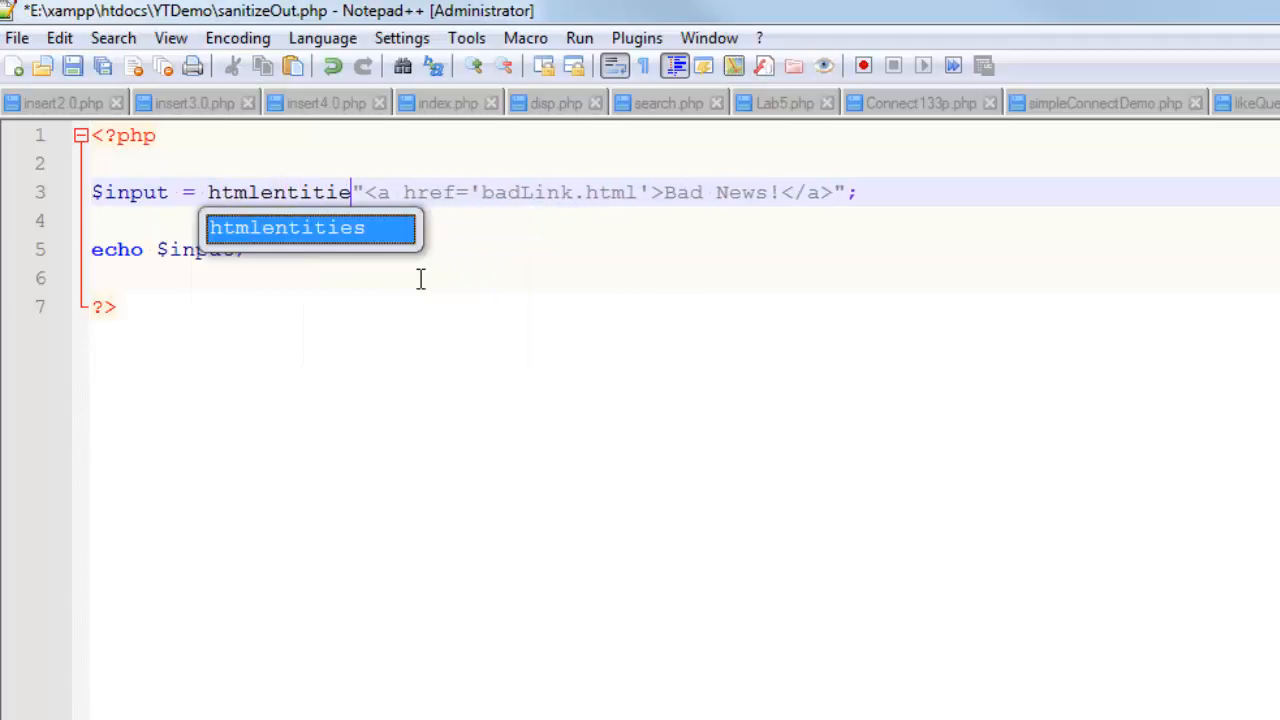
pyautogui.write('s(')
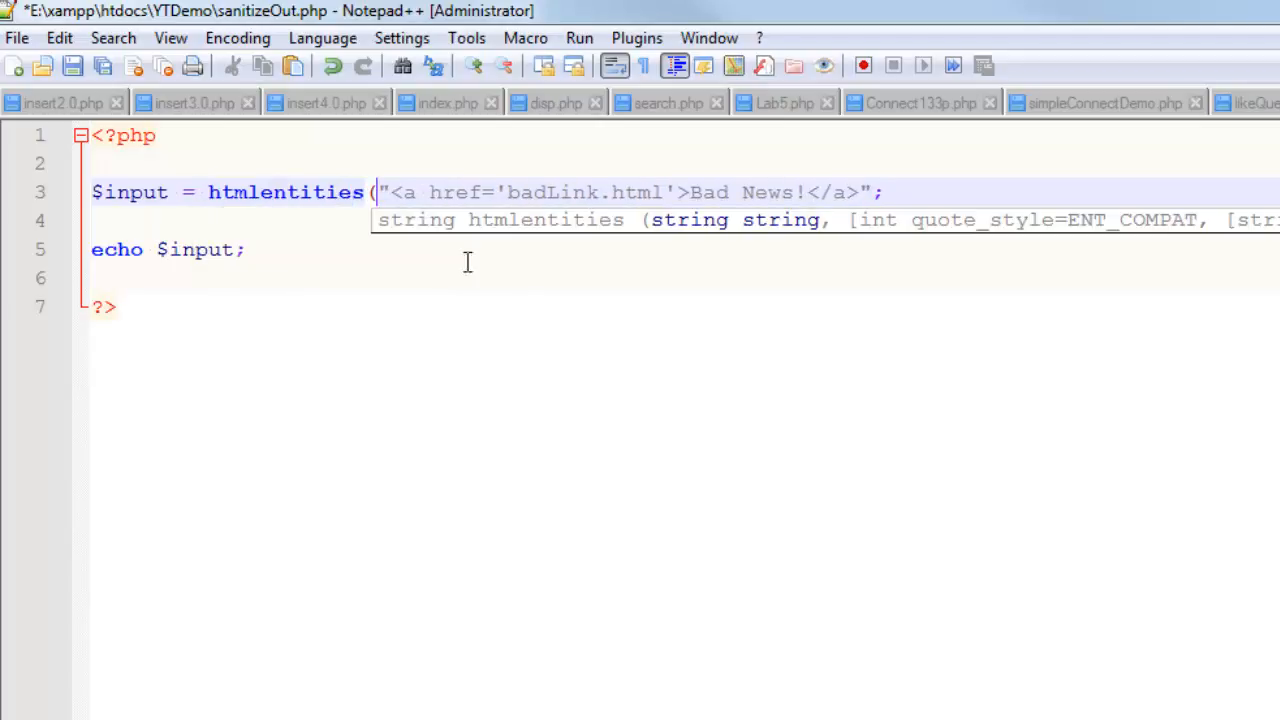
pyautogui.click(872, 193)
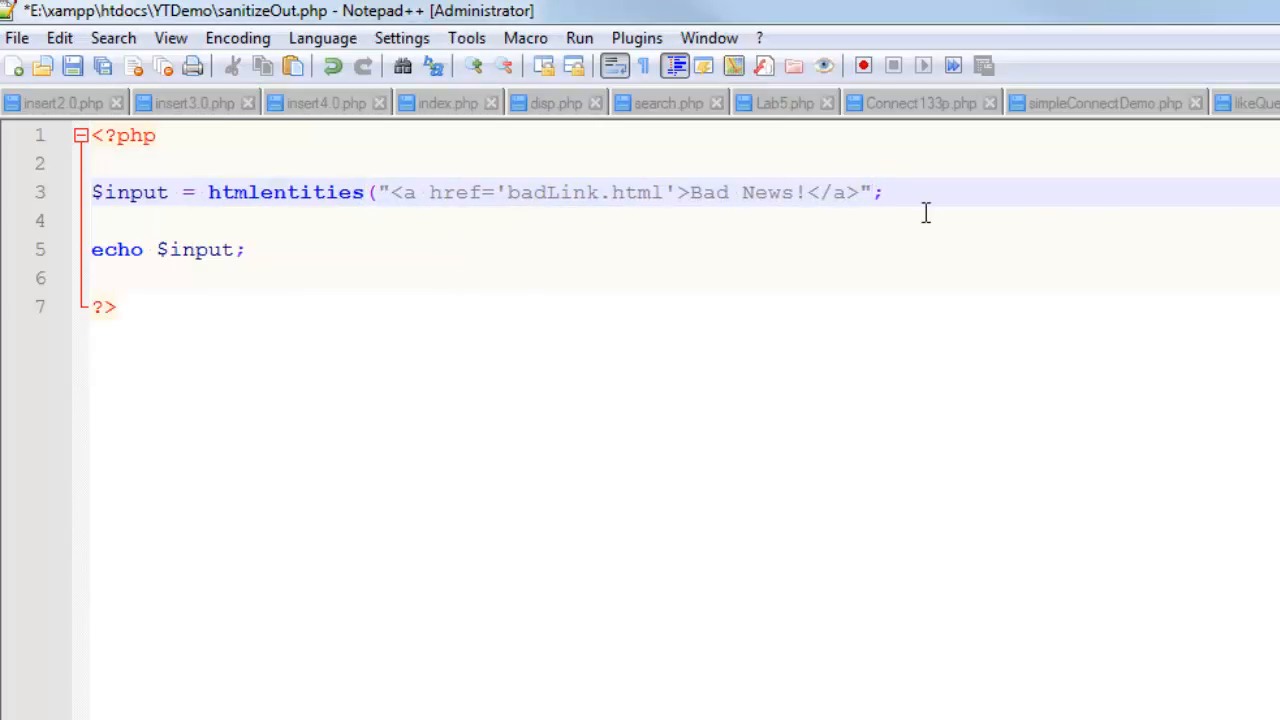
pyautogui.write(')')
pyautogui.click(795, 284)
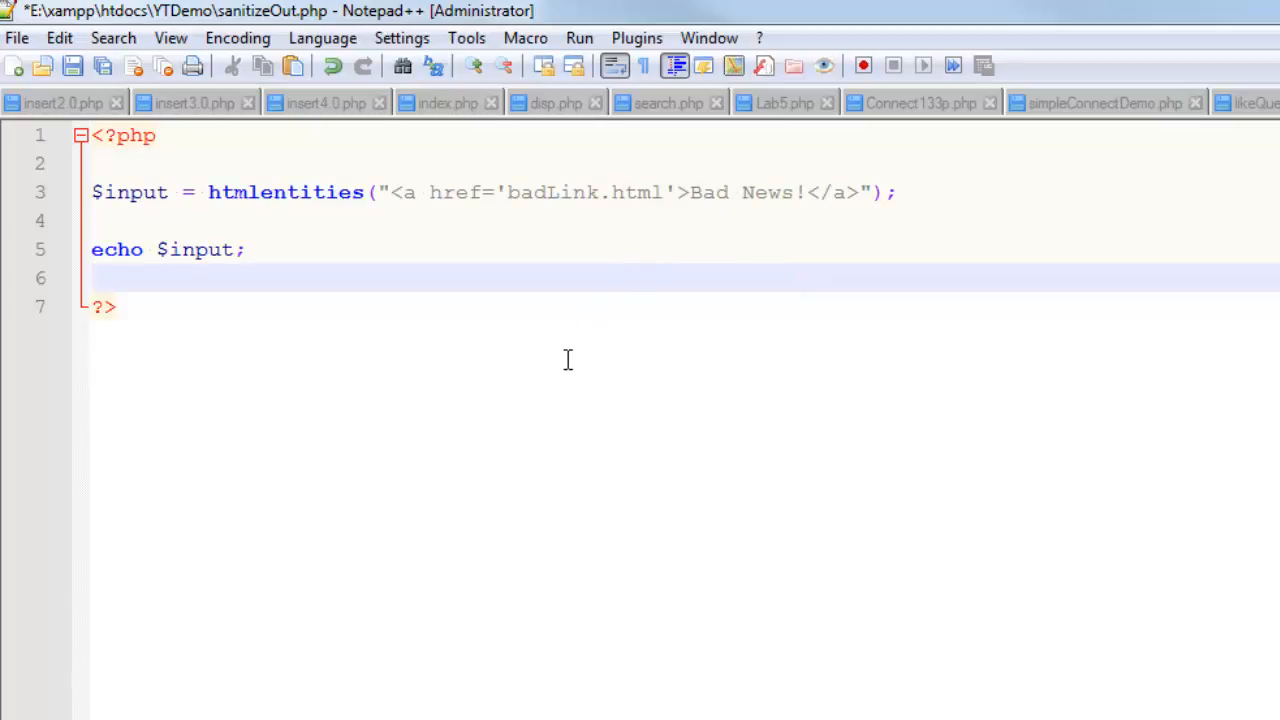
pyautogui.moveTo(391, 192); pyautogui.dragTo(677, 192)
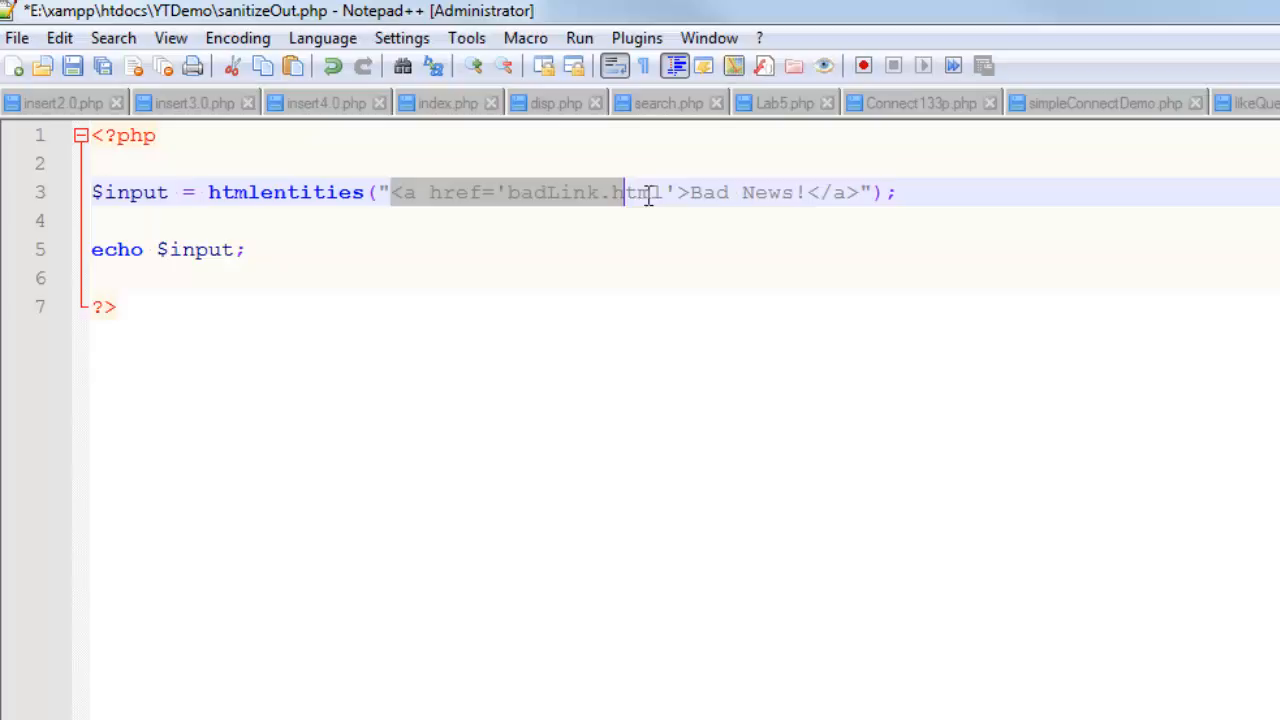
pyautogui.click(601, 348)
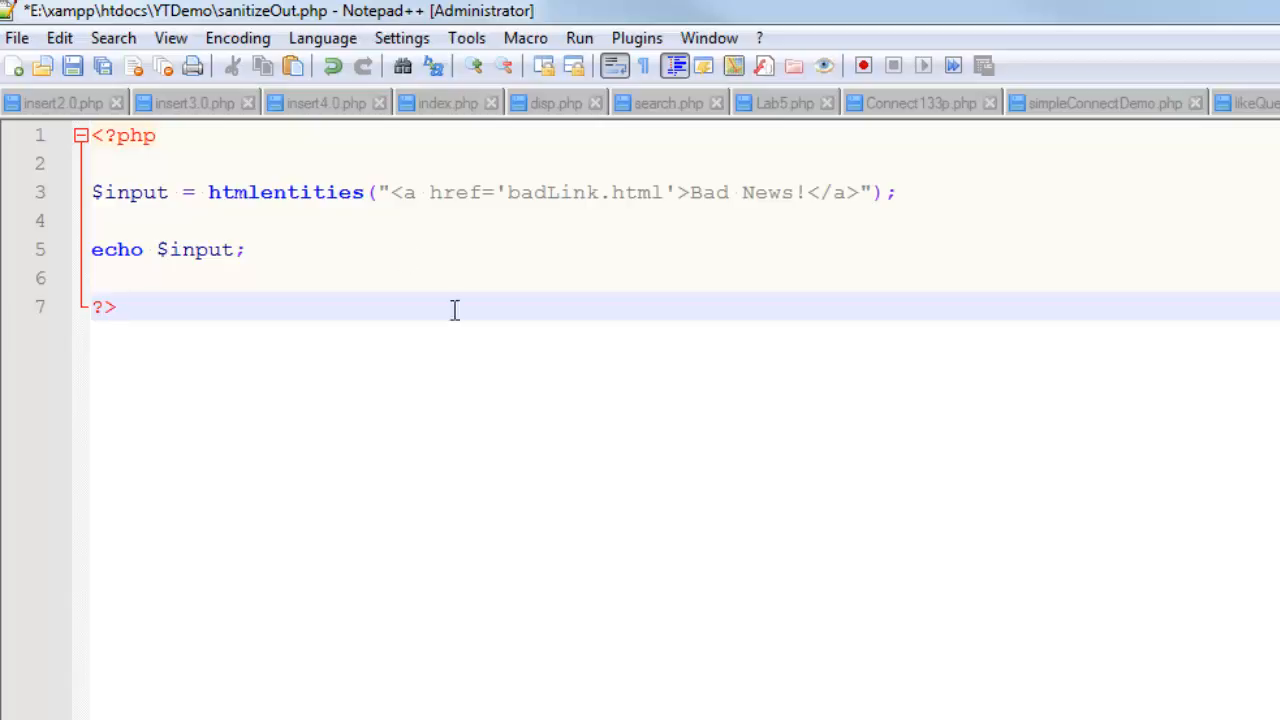
pyautogui.click(369, 252)
pyautogui.hotkey('ctrl', 's')
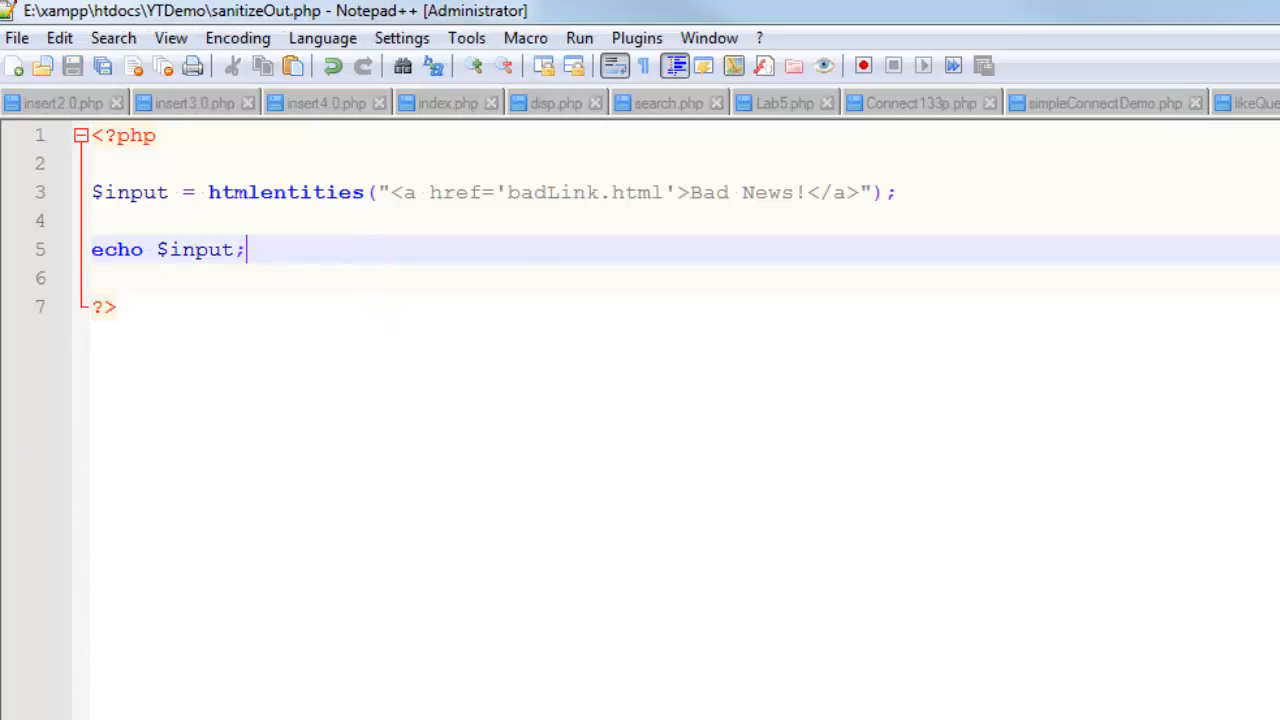
# Step: Reload sanitizeOut.php in Firefox so the escaped anchor tag shows as plain text
pyautogui.hotkey('alt', 'Tab')
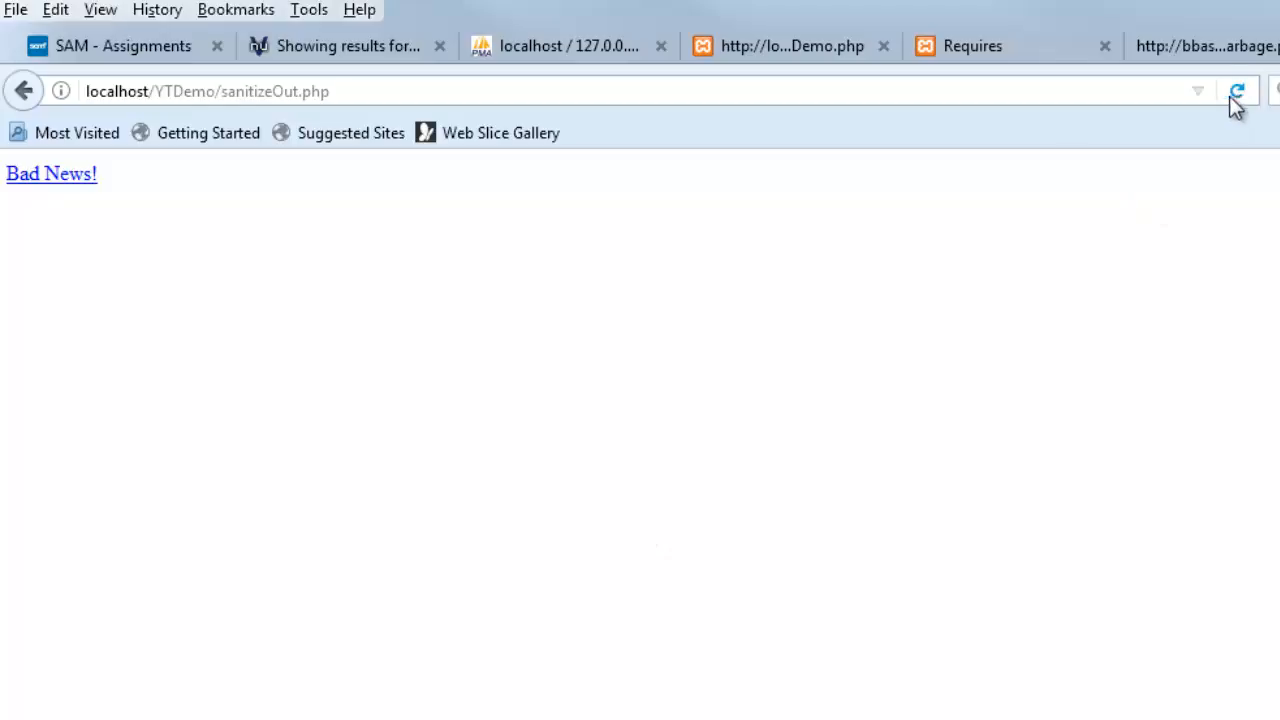
pyautogui.click(1236, 91)
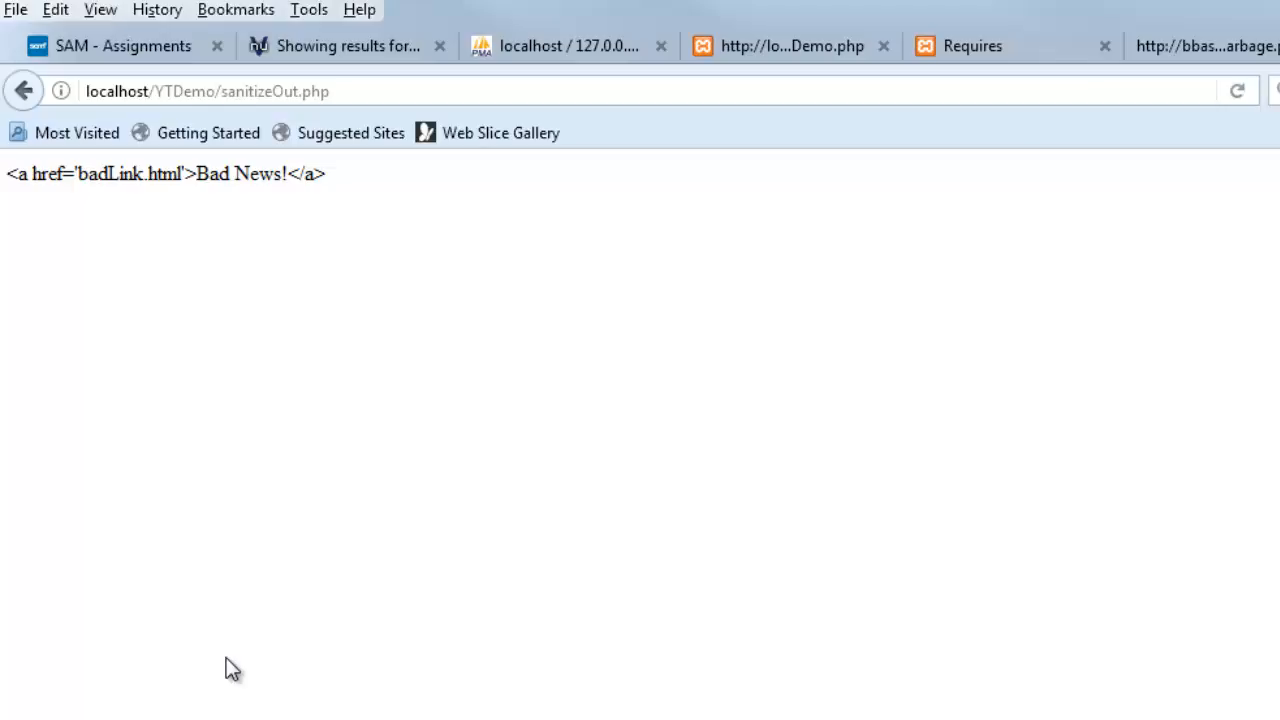
# Step: View the page source showing the tag's angle brackets as &lt; and &gt;, return to the page, and view it again
pyautogui.rightClick(287, 394)
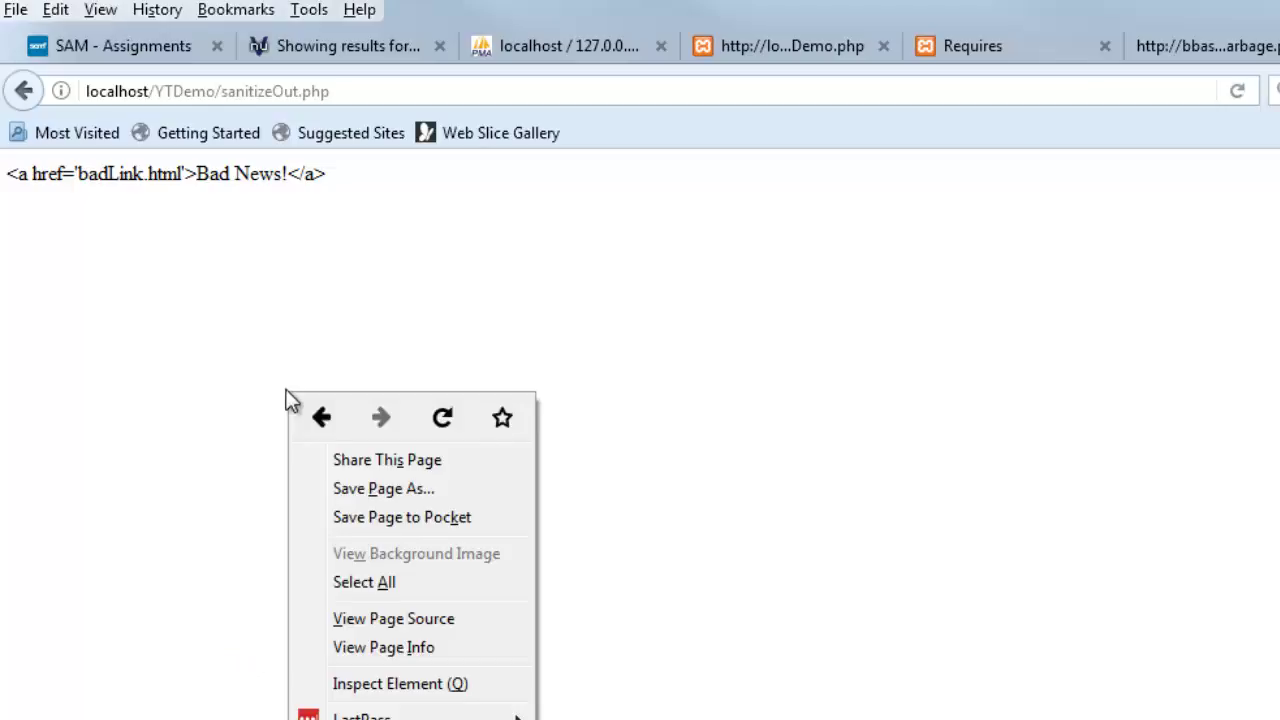
pyautogui.click(447, 621)
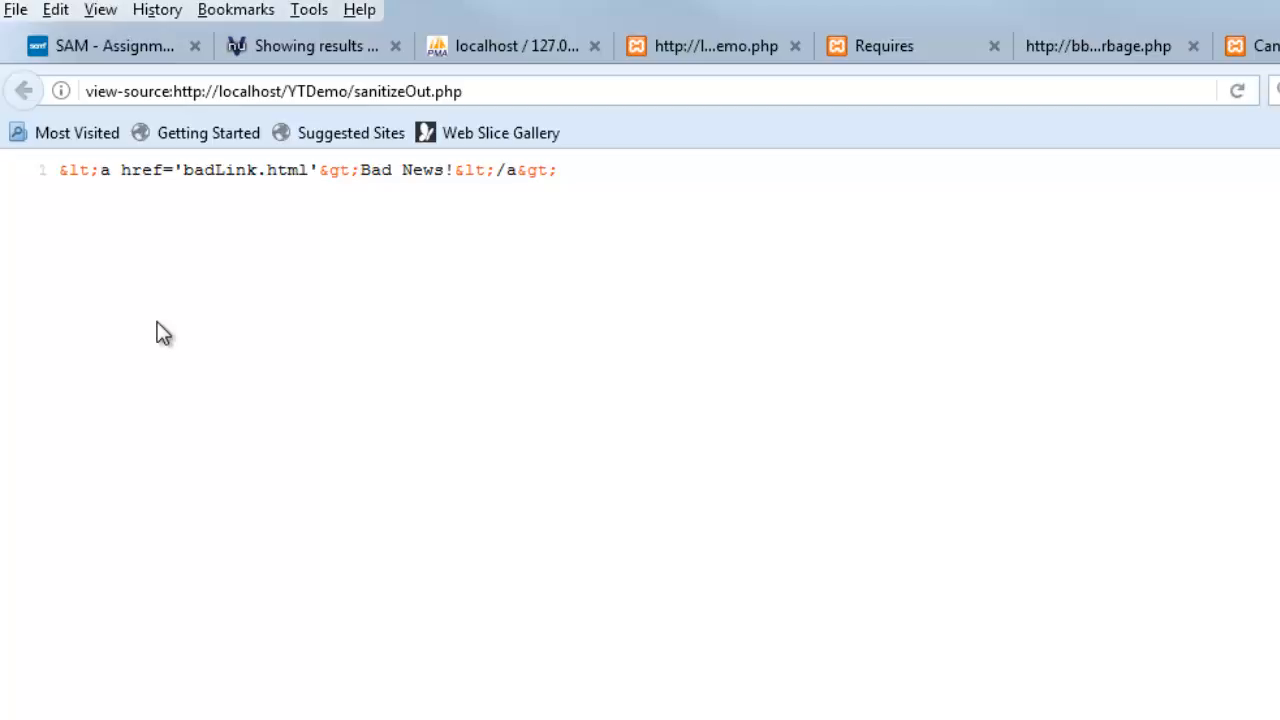
pyautogui.click(960, 91)
pyautogui.press('Home')
pyautogui.press('Delete')
pyautogui.press('Delete')
pyautogui.press('Delete')
pyautogui.press('Return')
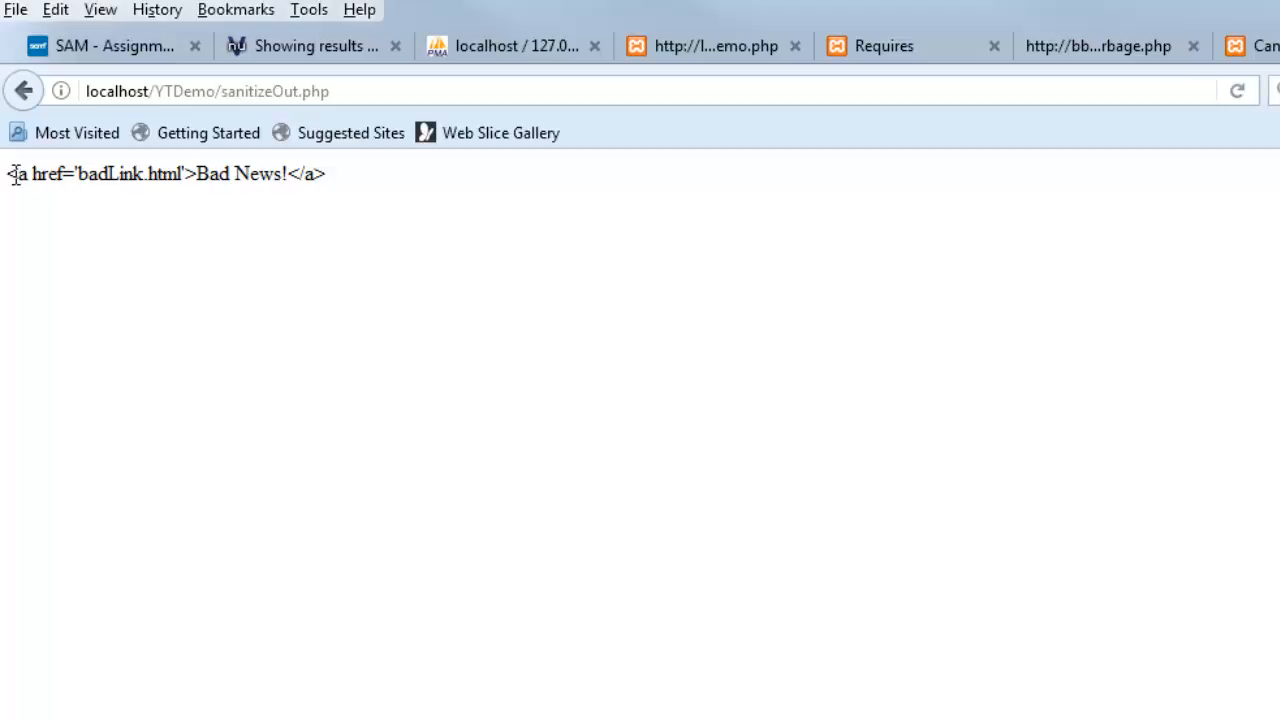
pyautogui.hotkey('ctrl', 'u')
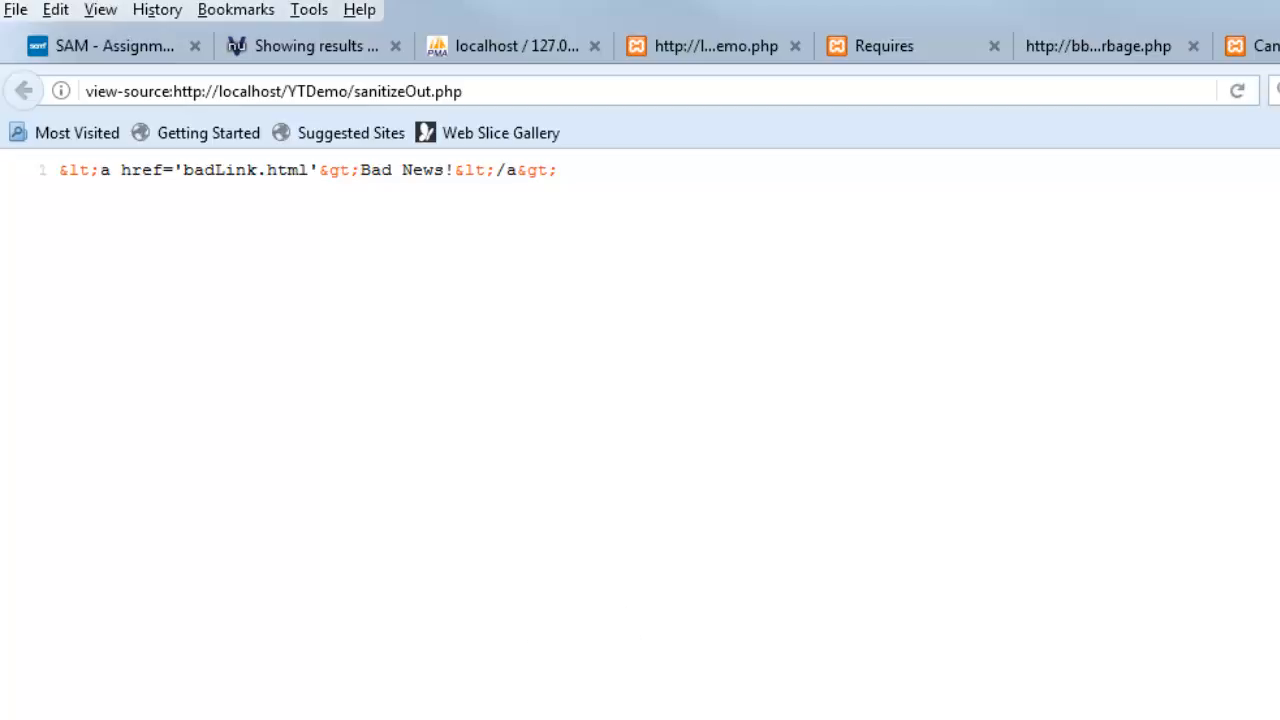
pyautogui.hotkey('alt', 'Tab')
pyautogui.click(977, 463)
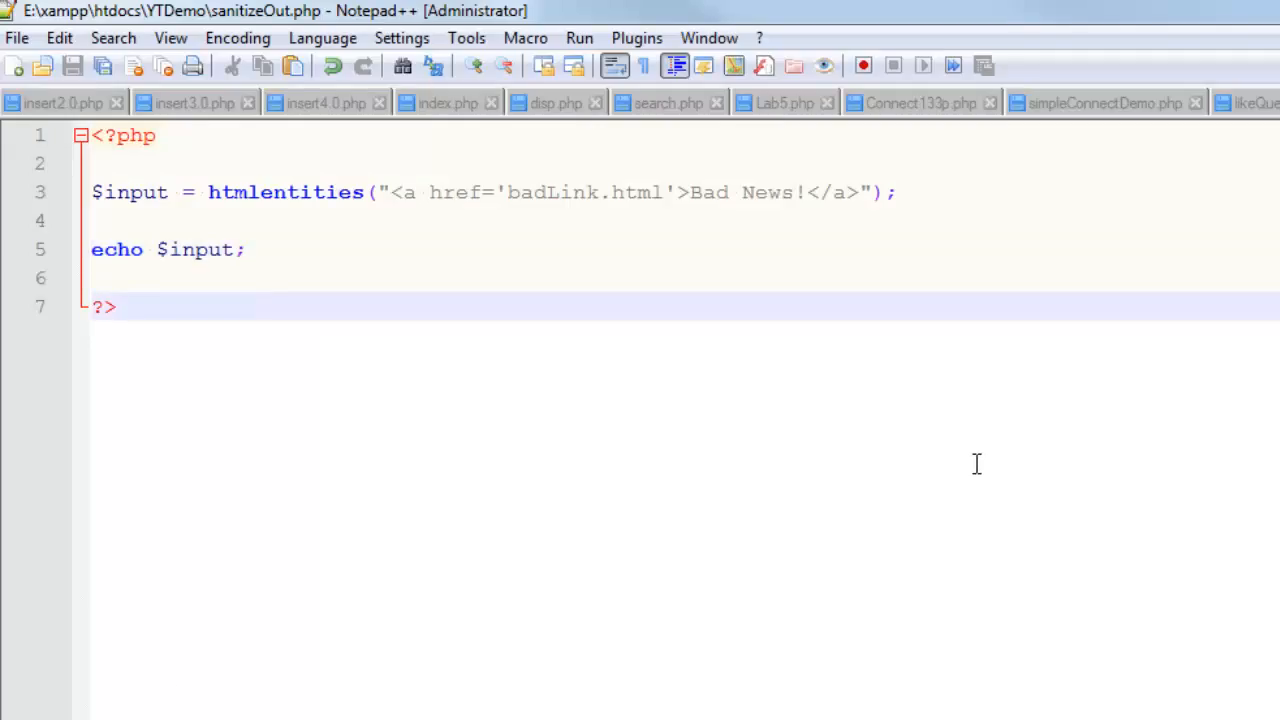